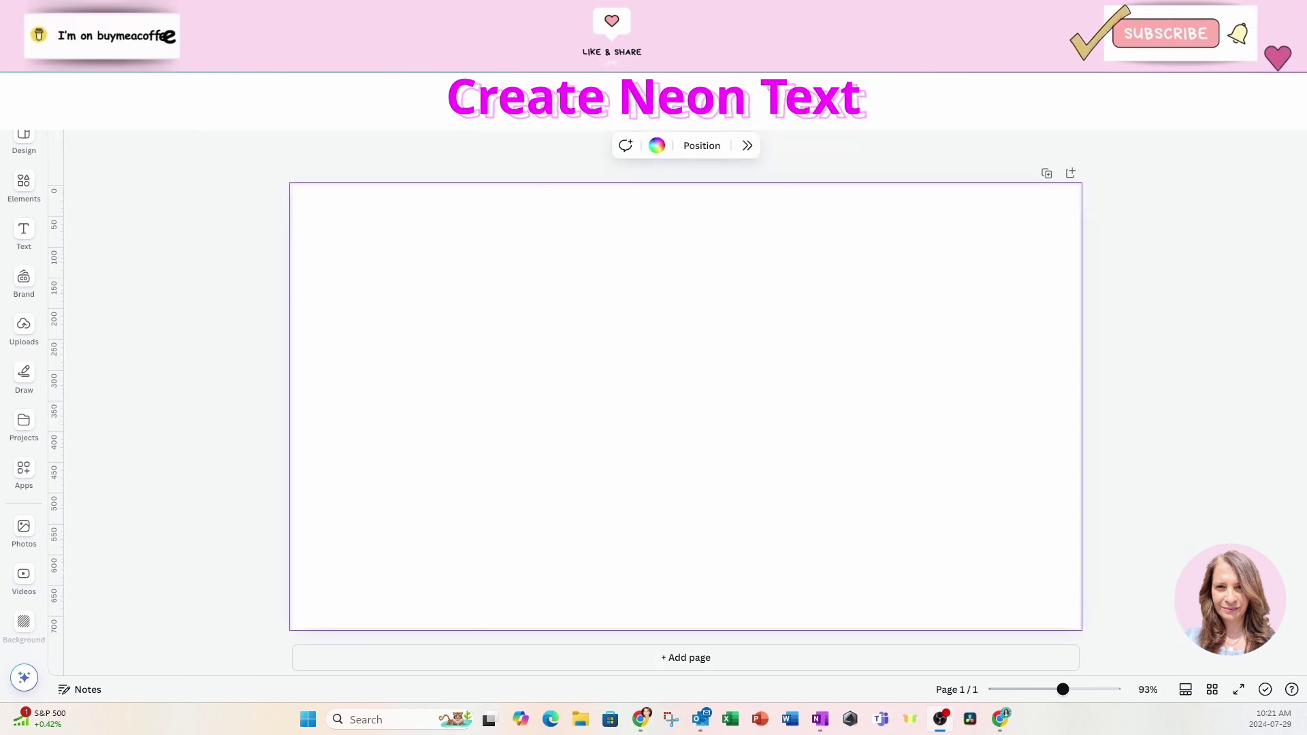
# Step: Add a text box to the page and replace its placeholder with the word NEON
pyautogui.click(65, 81)
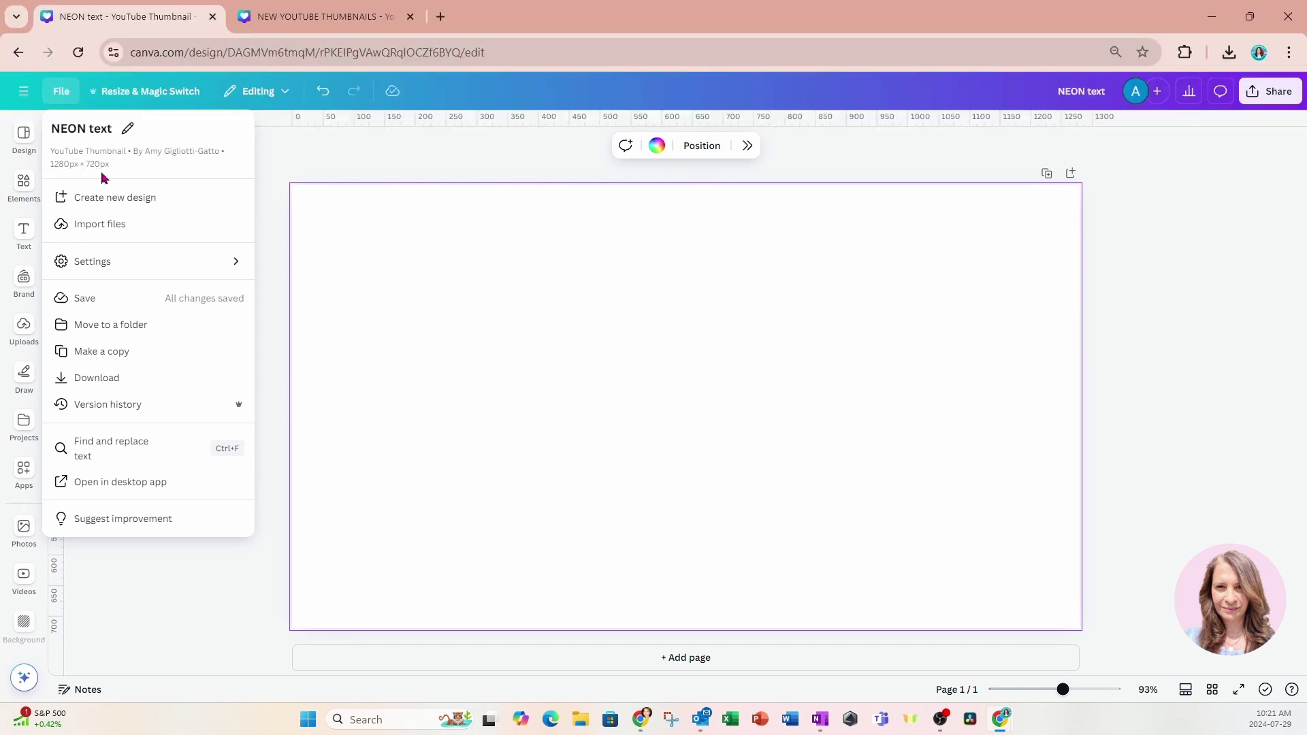
pyautogui.click(395, 239)
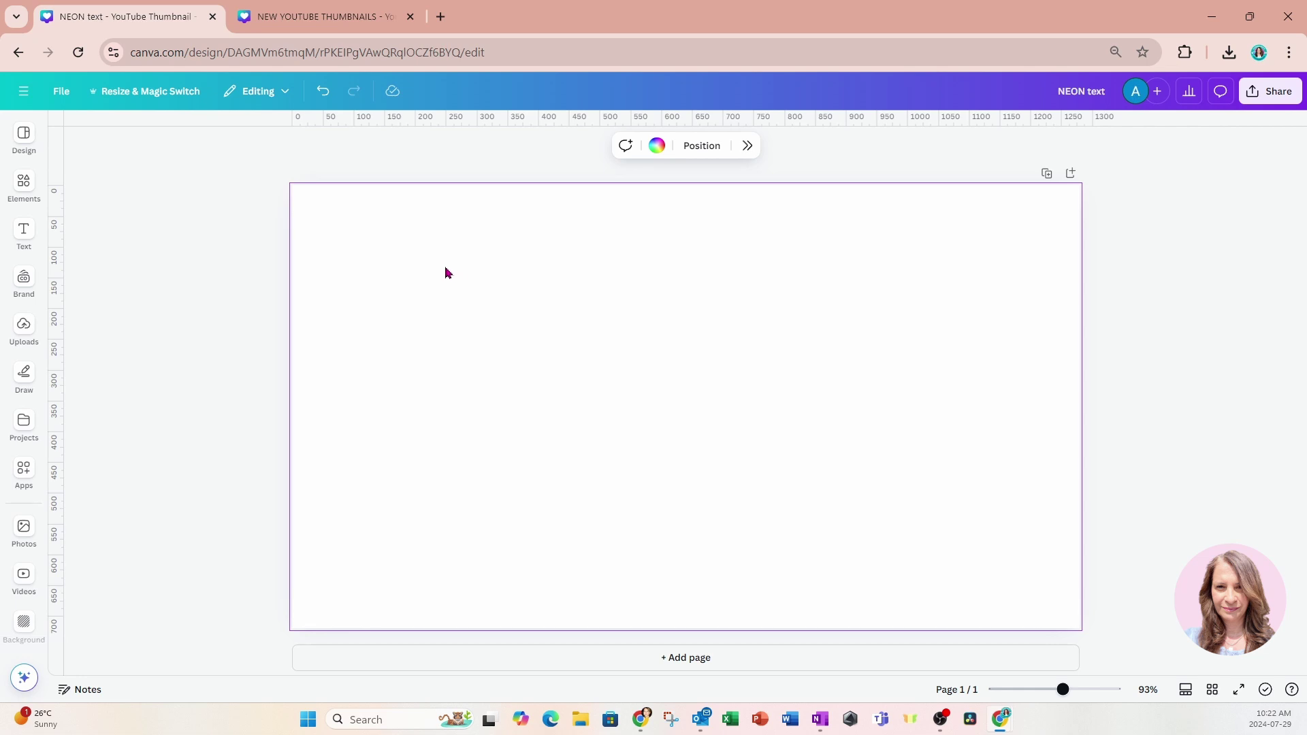
pyautogui.click(22, 233)
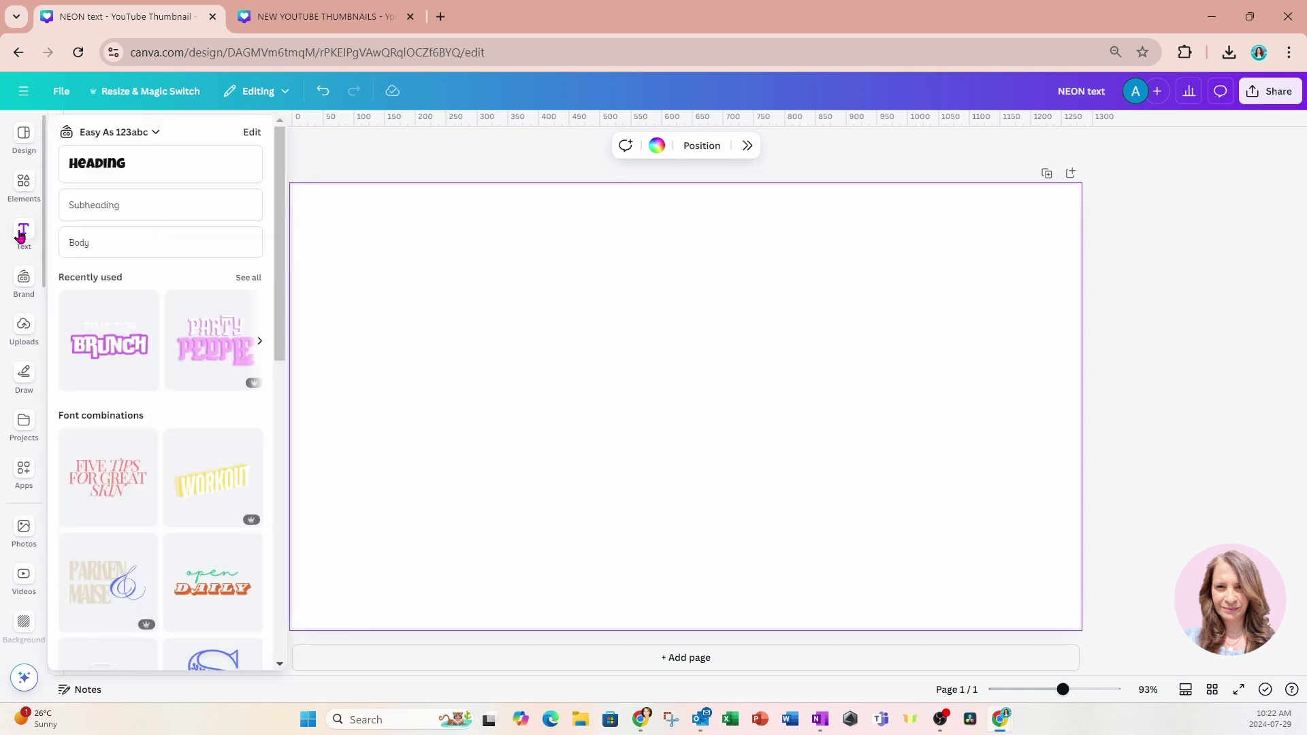
pyautogui.click(111, 176)
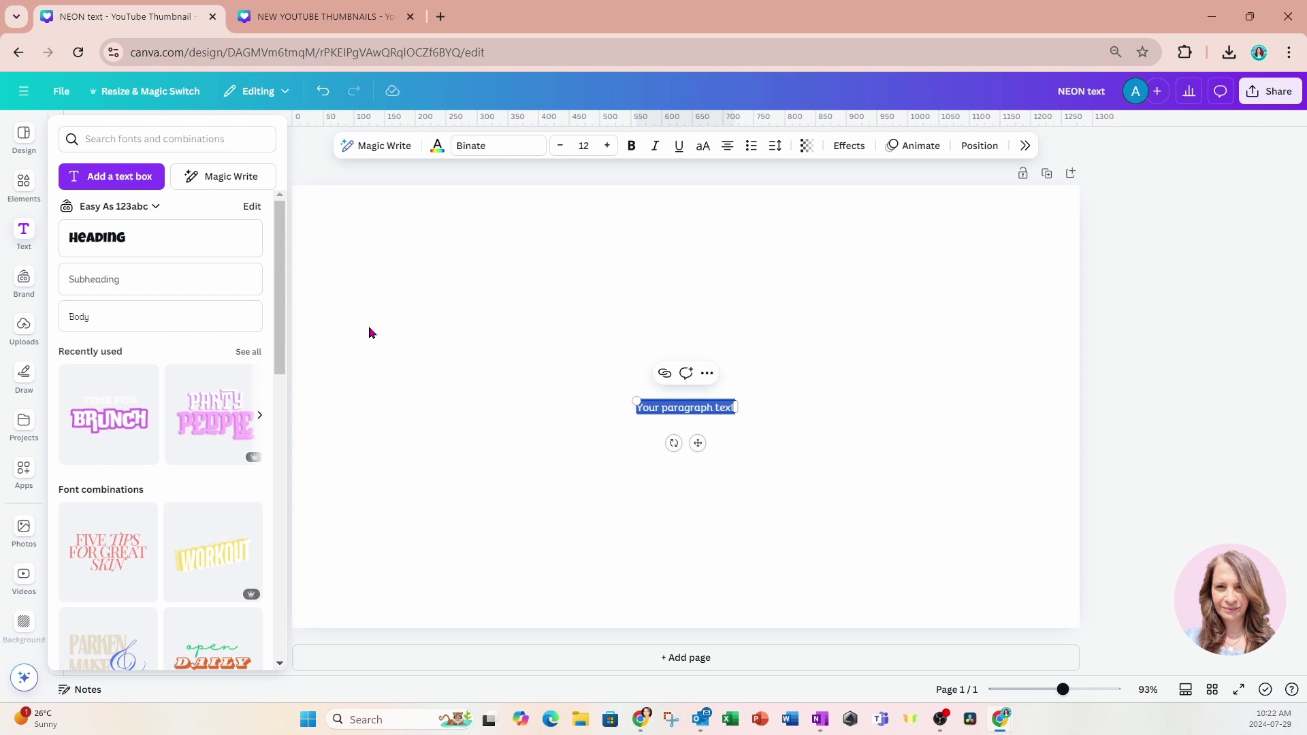
pyautogui.doubleClick(689, 408)
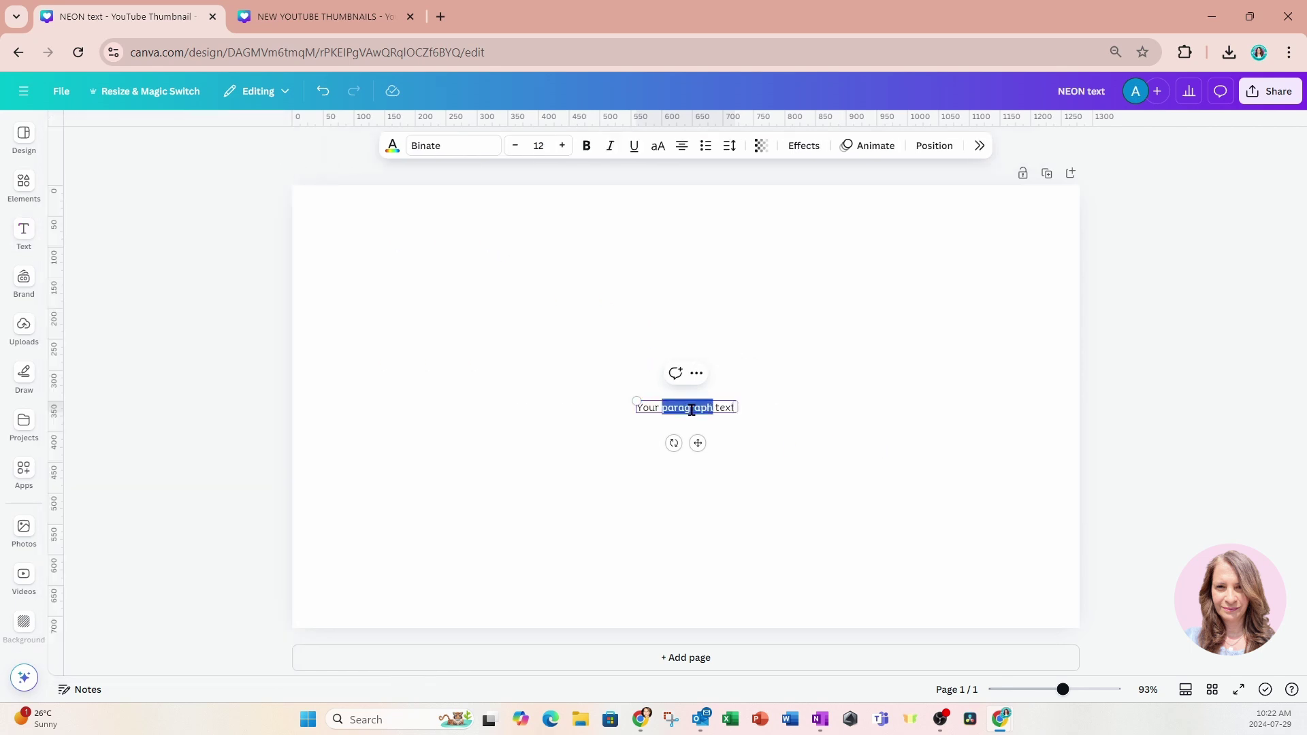
pyautogui.click(746, 438)
pyautogui.doubleClick(713, 406)
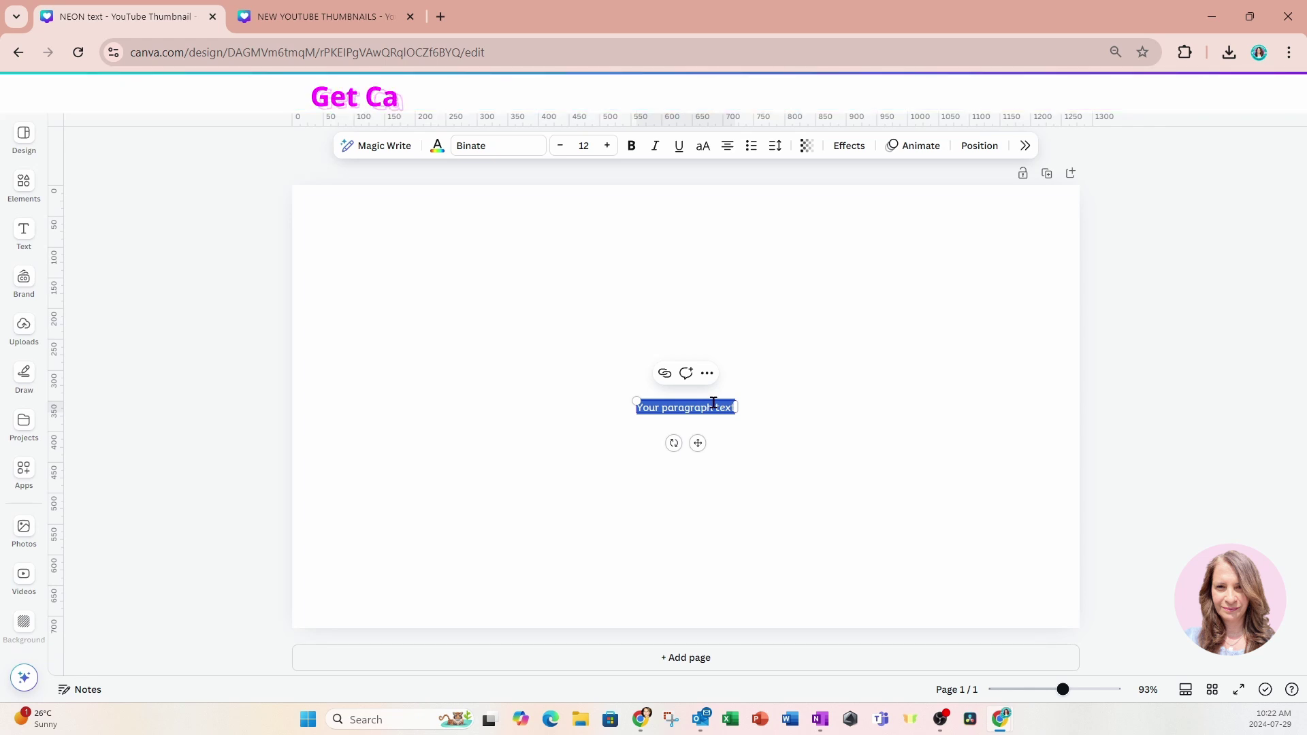
pyautogui.write('NEON')
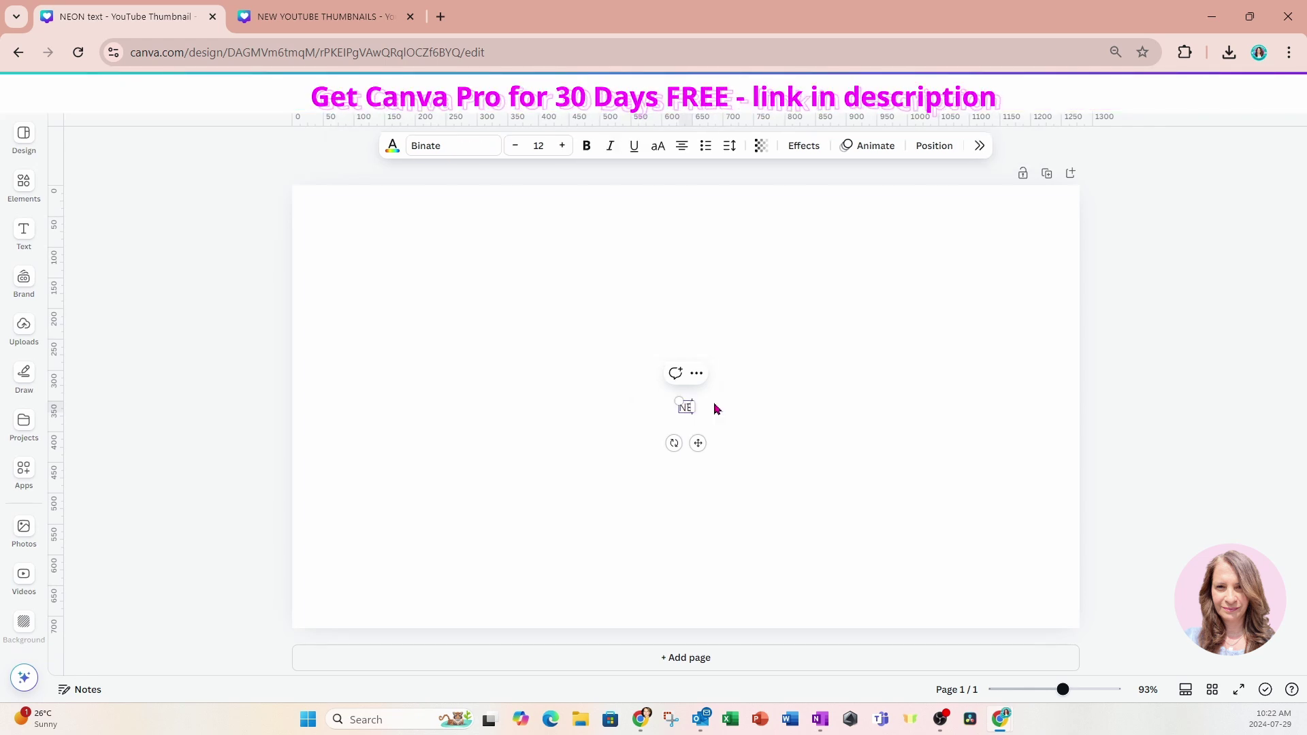
pyautogui.click(748, 428)
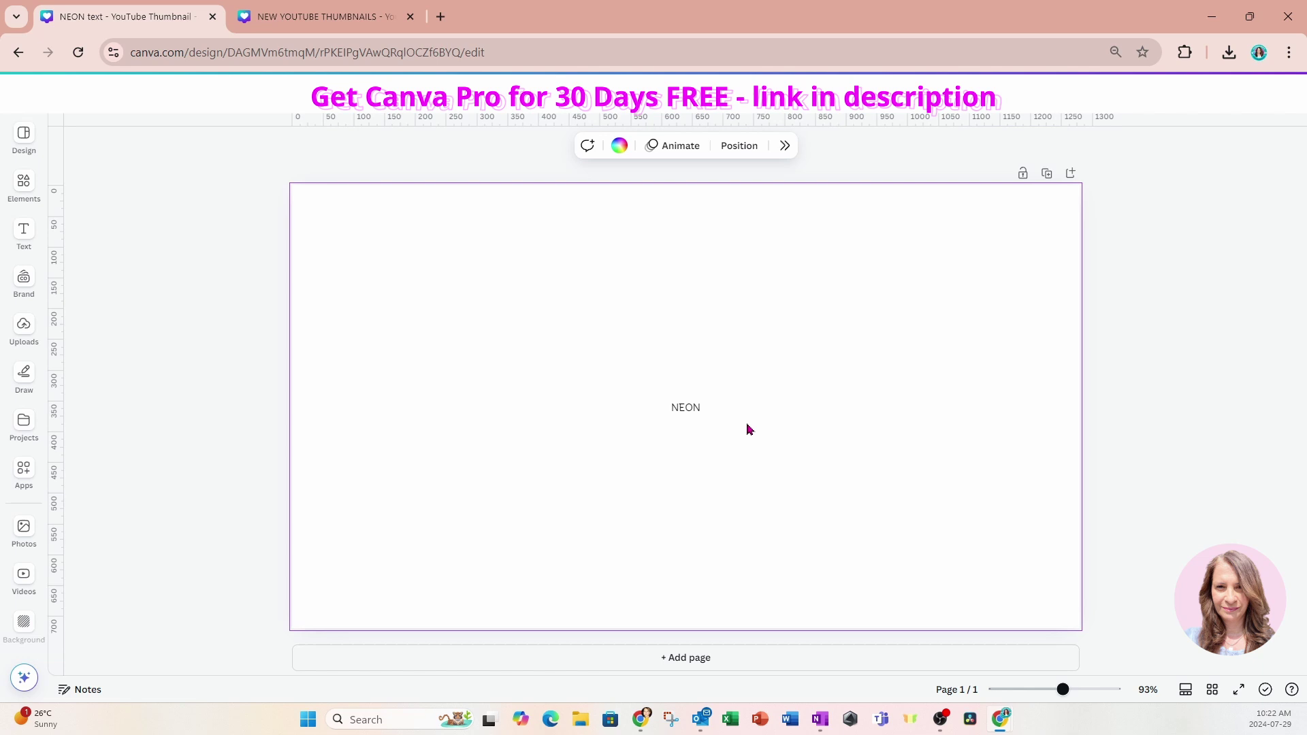
# Step: Enlarge the NEON text box by dragging out its corners
pyautogui.click(682, 409)
pyautogui.moveTo(670, 401); pyautogui.dragTo(455, 310)
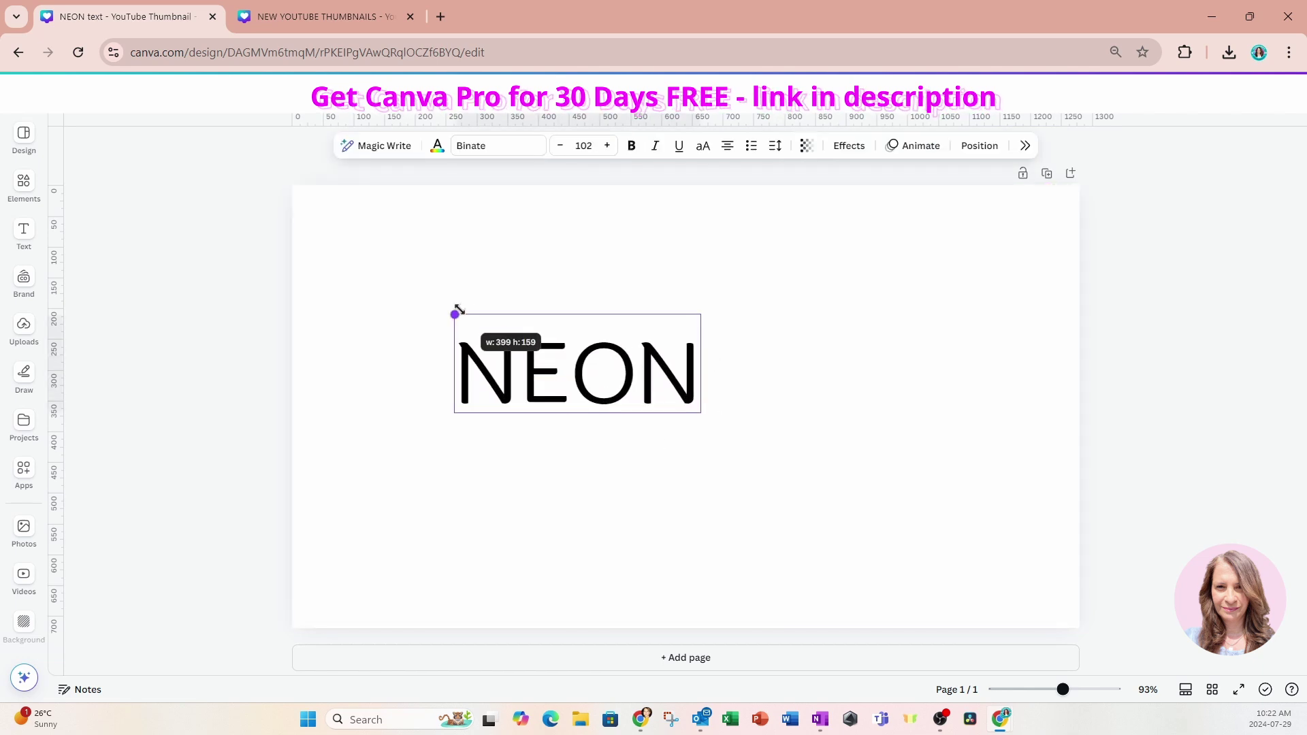
pyautogui.moveTo(701, 411); pyautogui.dragTo(906, 514)
pyautogui.click(983, 565)
pyautogui.click(894, 478)
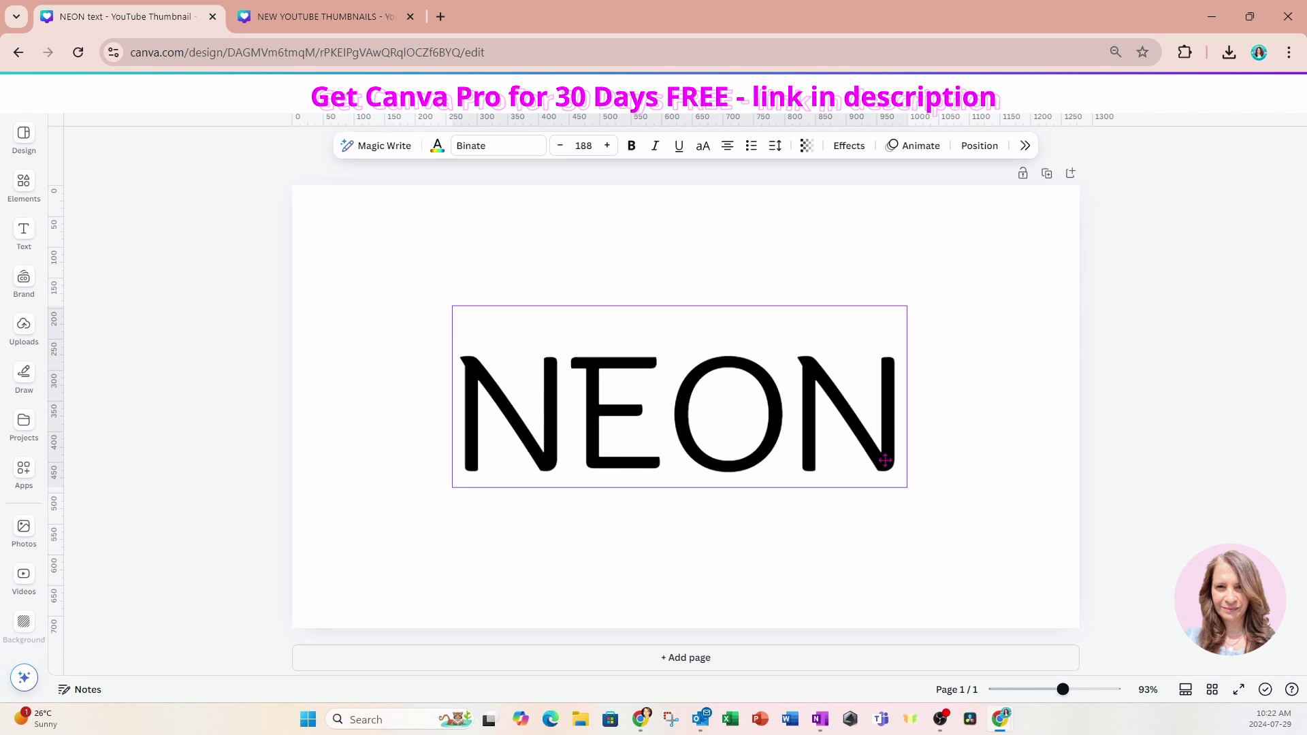
# Step: Set NEON's font to League Spartan and shift it about 30 px lower
pyautogui.click(516, 151)
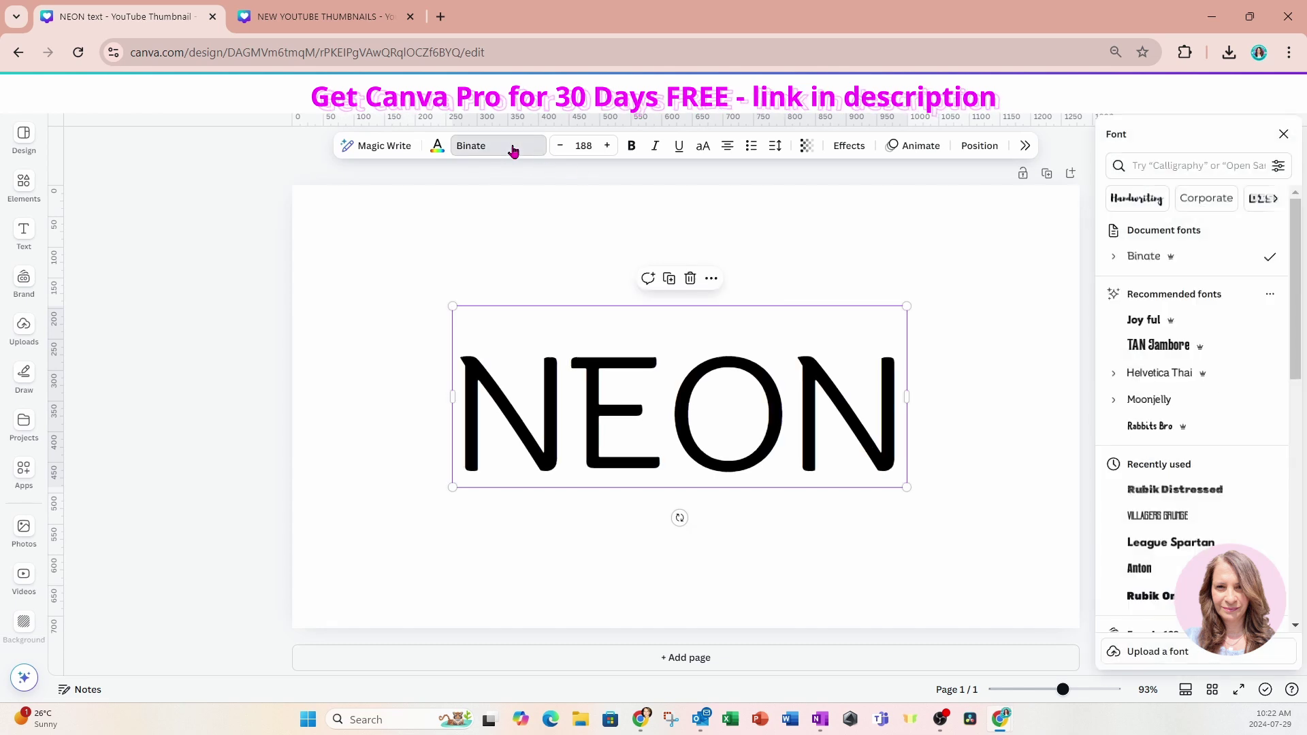
pyautogui.click(1226, 542)
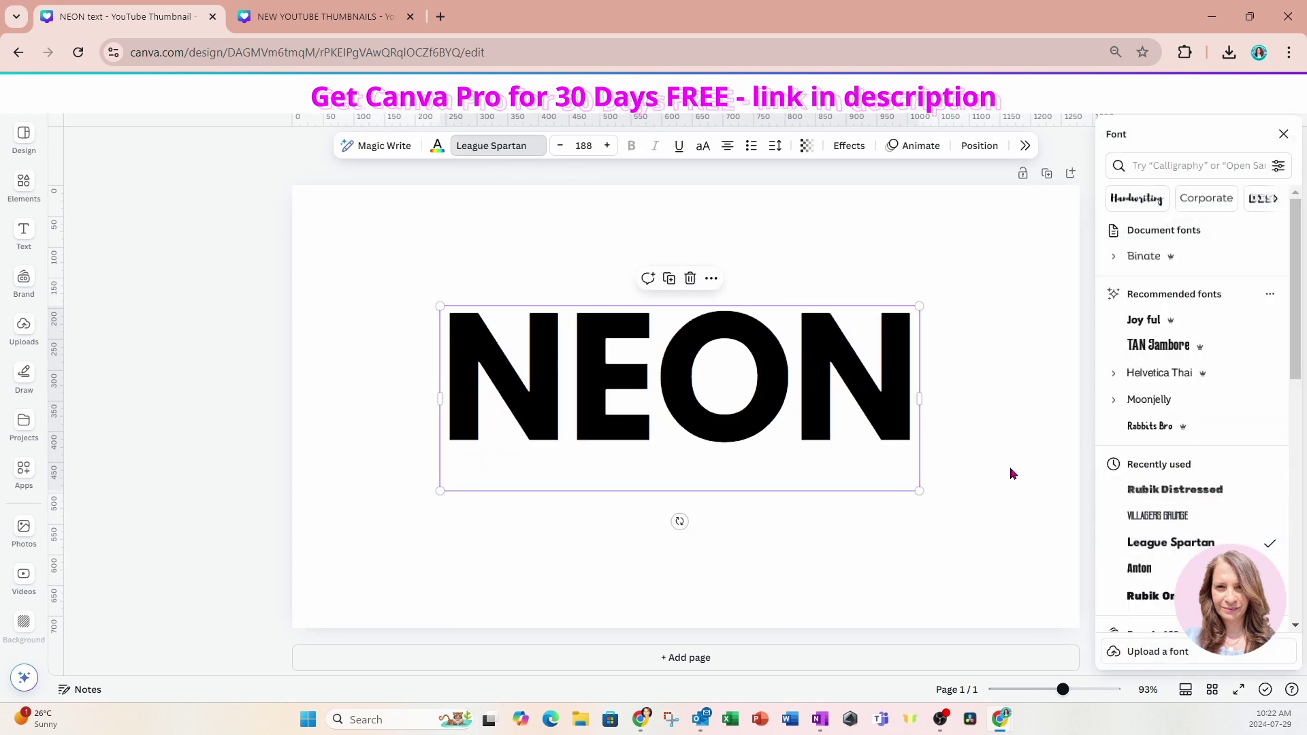
pyautogui.click(972, 413)
pyautogui.click(909, 400)
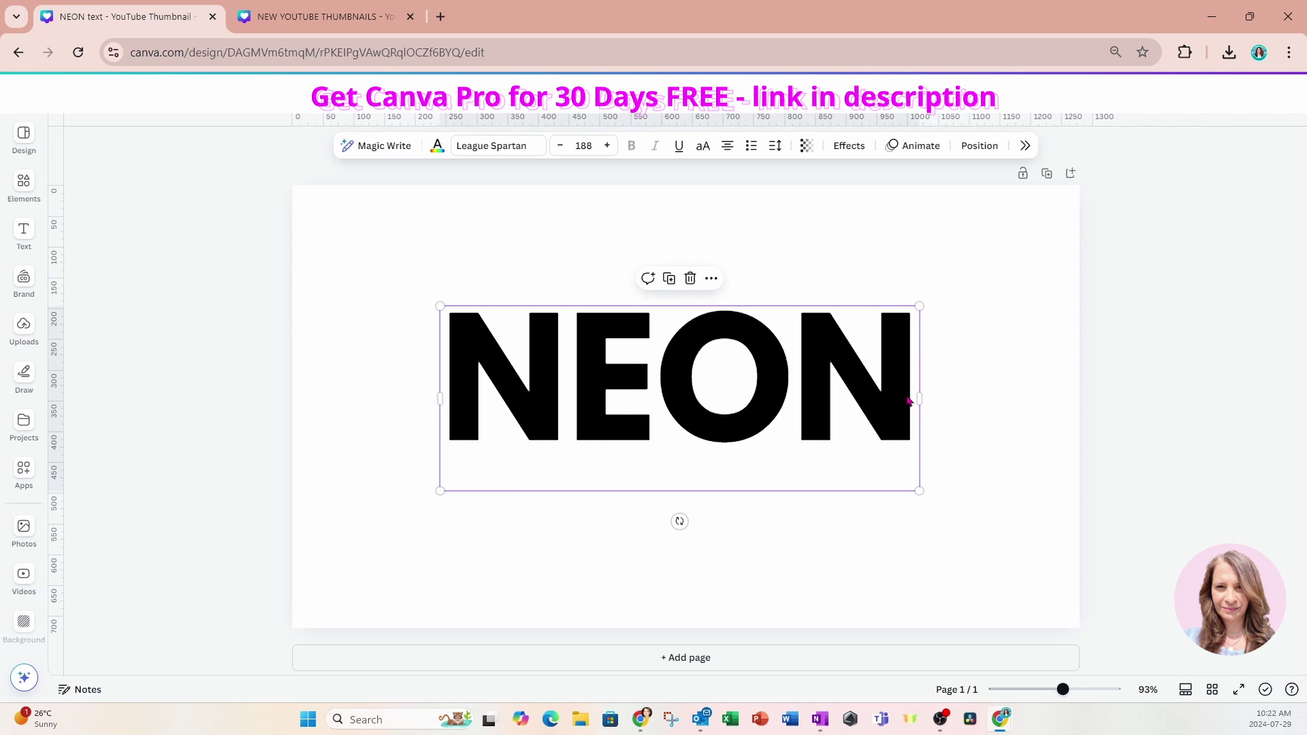
pyautogui.moveTo(908, 401); pyautogui.dragTo(908, 421)
pyautogui.click(974, 428)
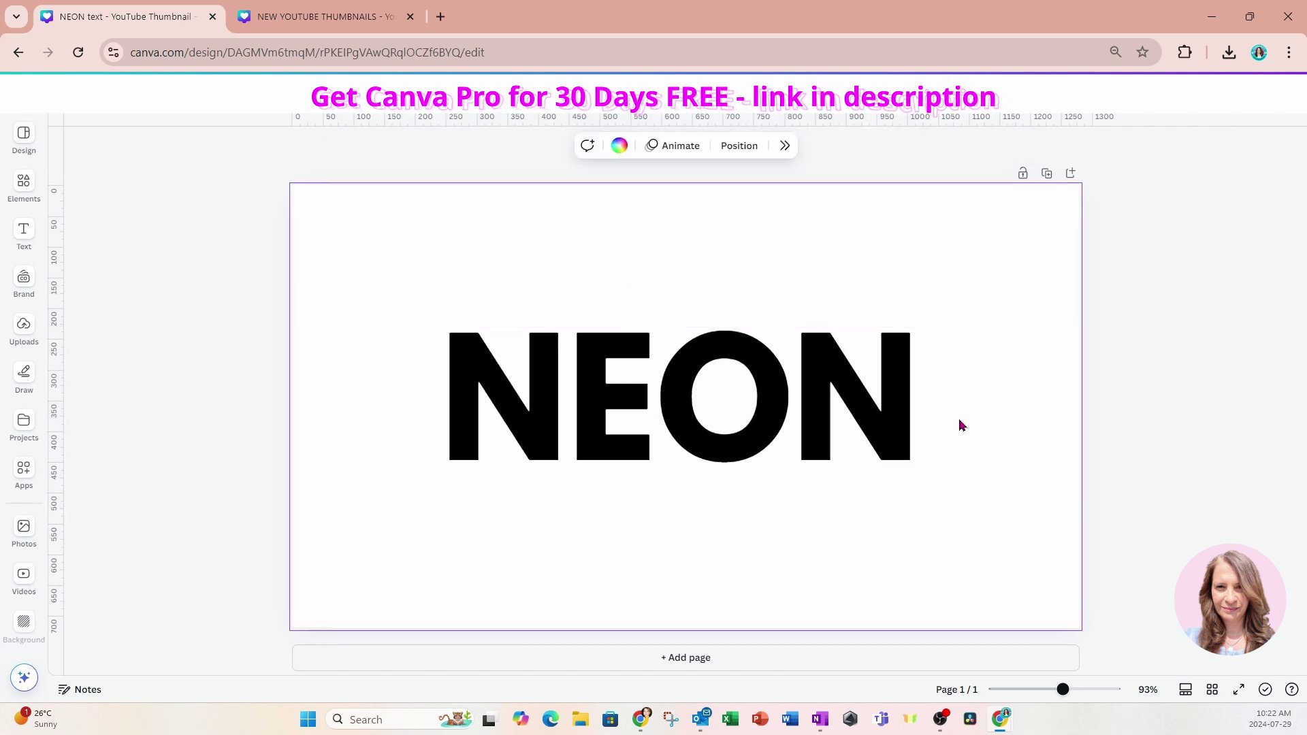
pyautogui.click(898, 418)
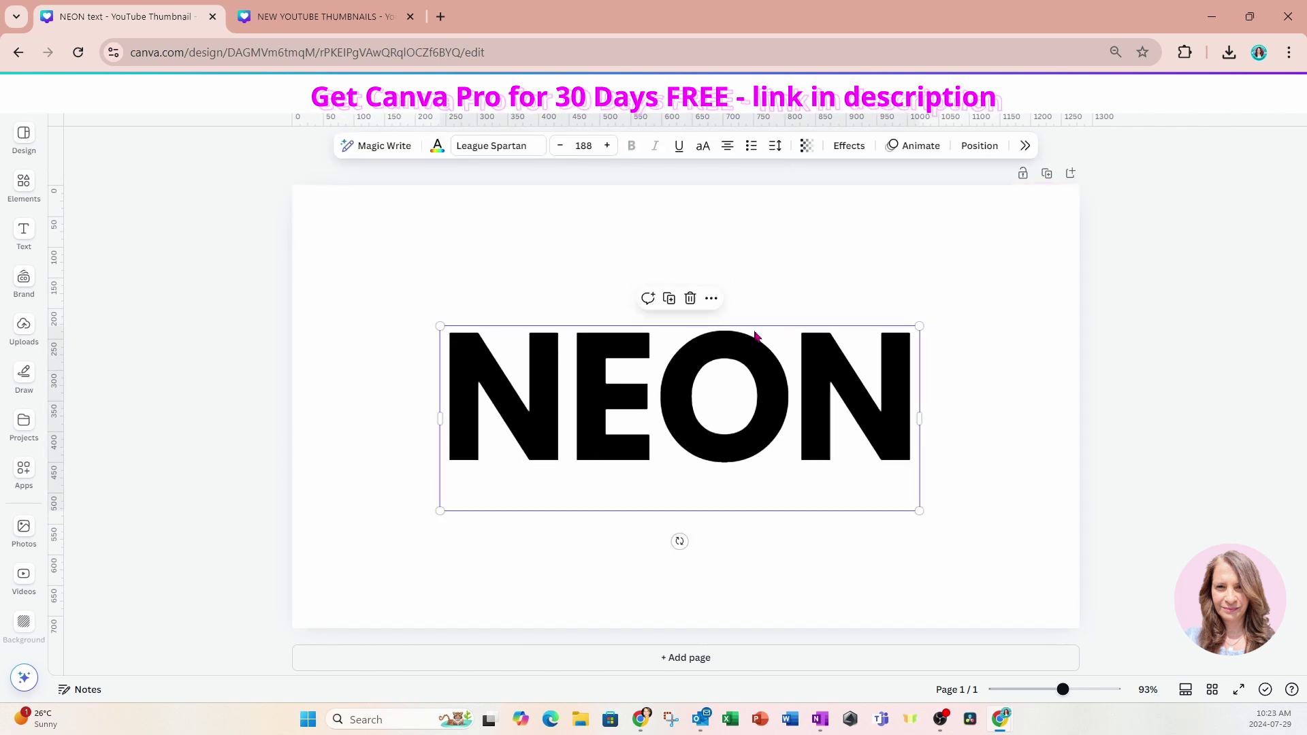
# Step: Colour NEON lime green, then boost it to a saturated custom #8FFF00
pyautogui.click(437, 146)
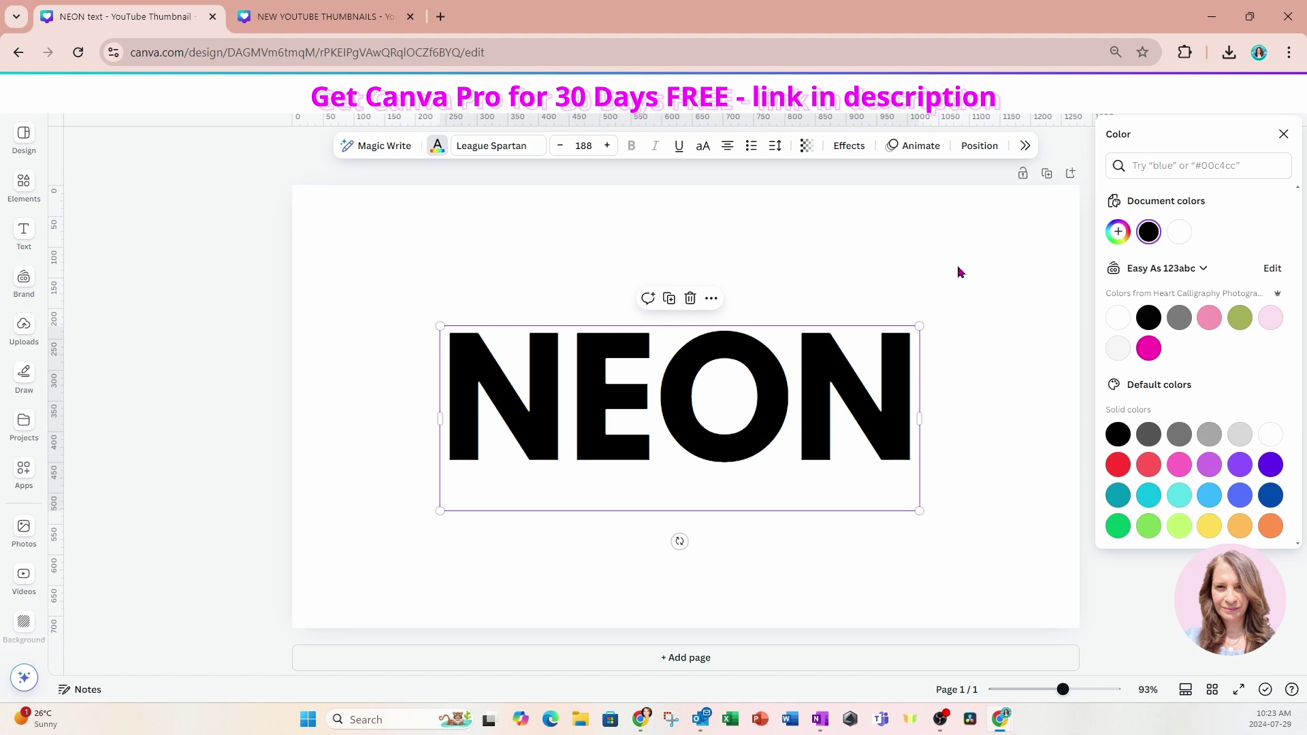
pyautogui.click(1180, 527)
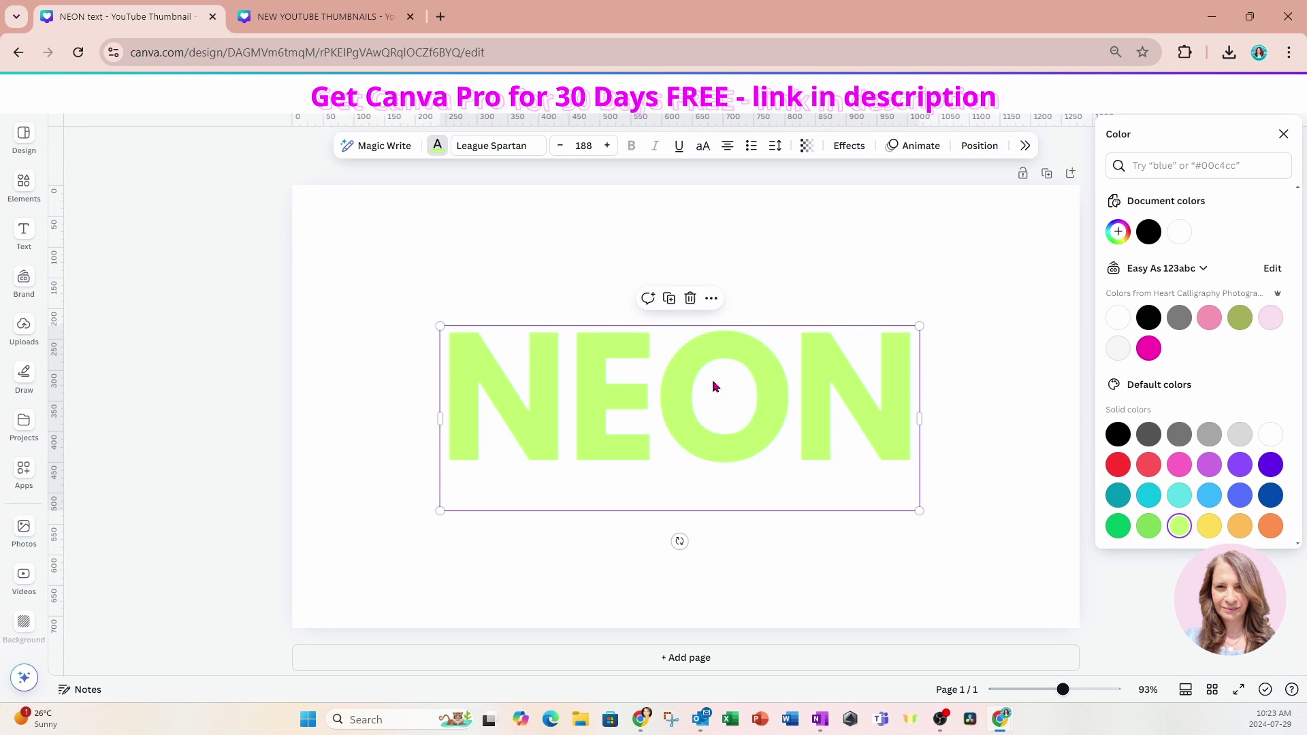
pyautogui.click(1149, 496)
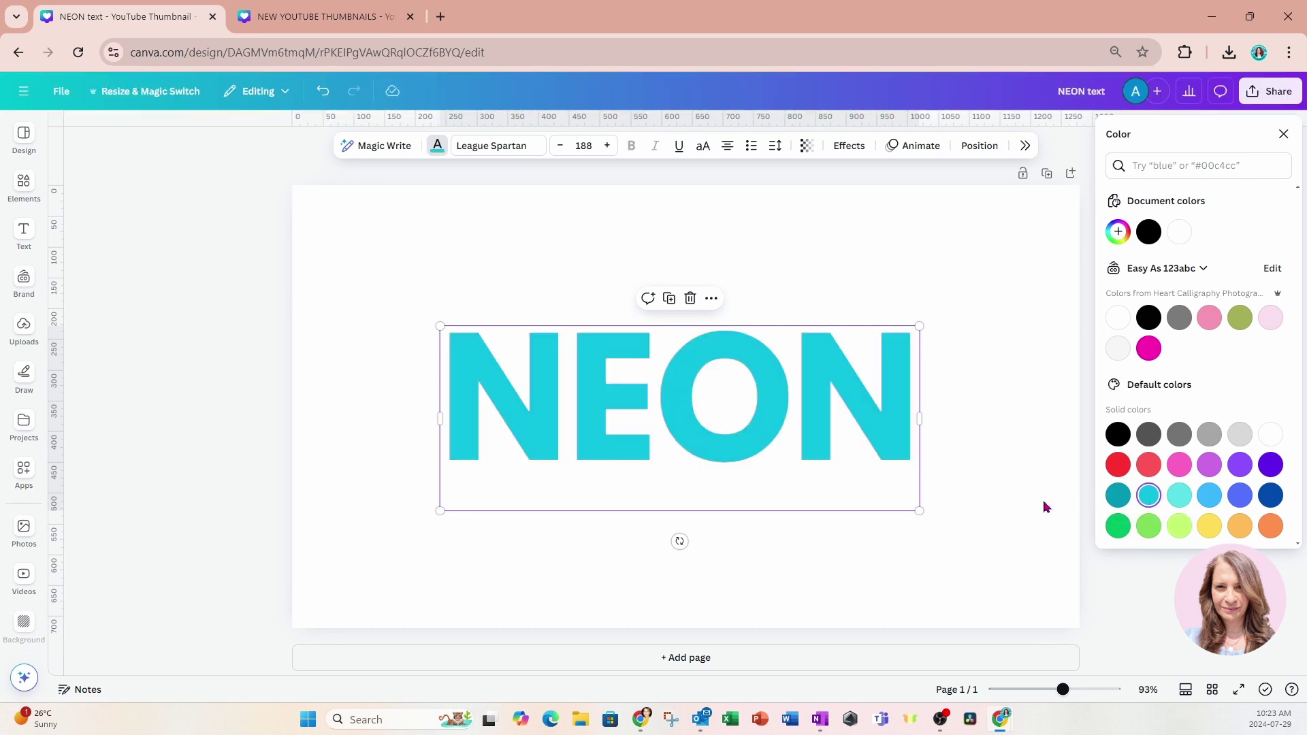
pyautogui.click(1182, 526)
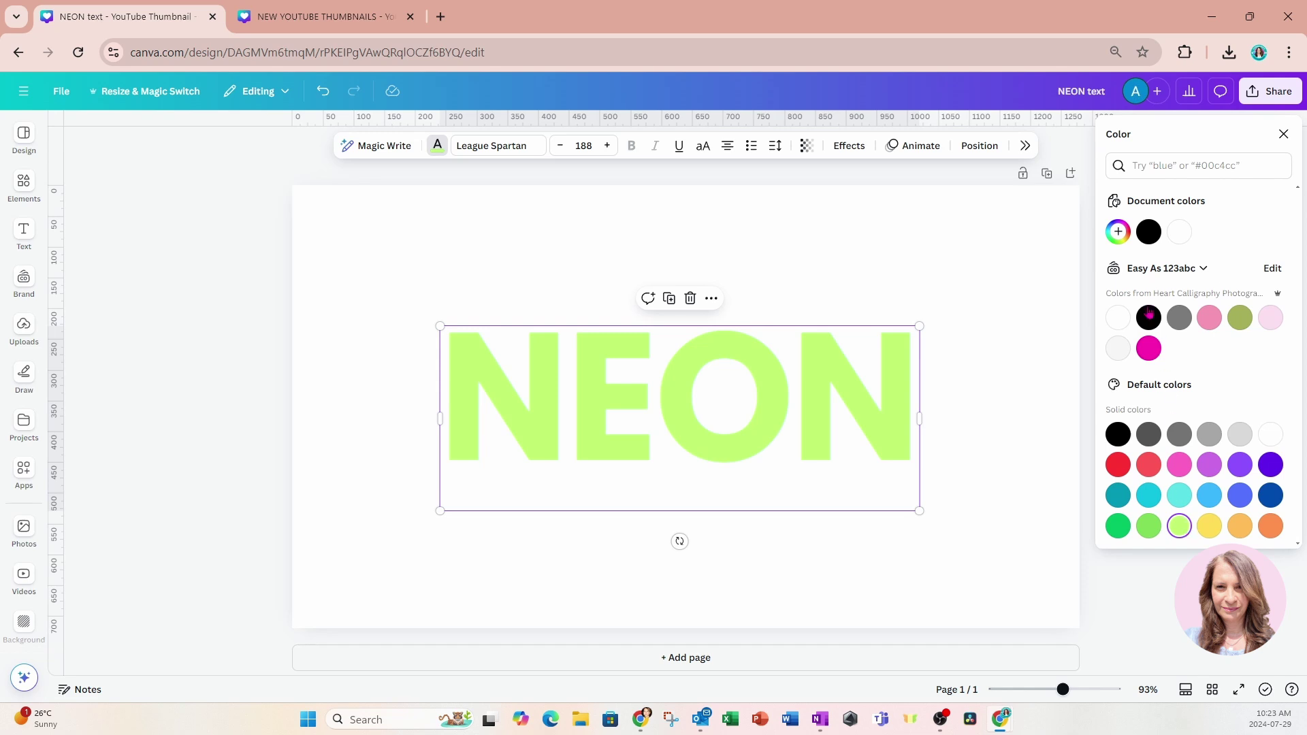
pyautogui.click(1117, 236)
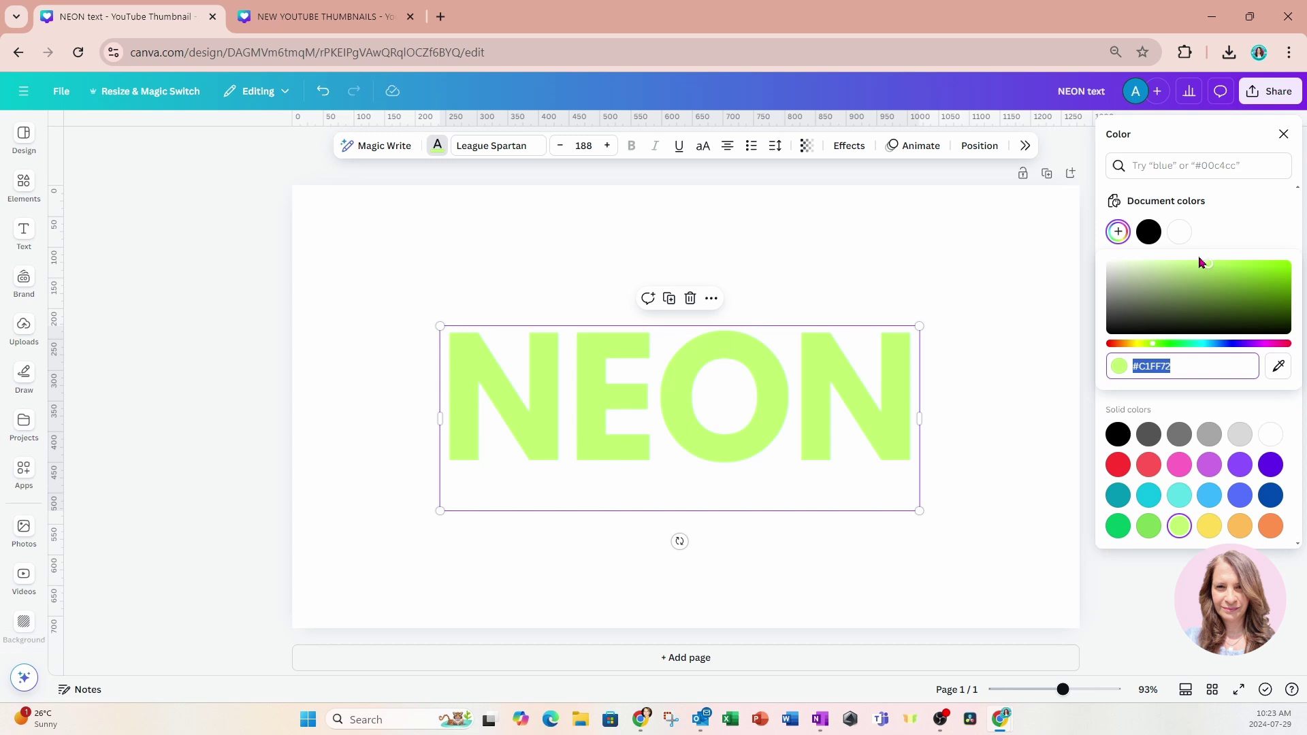
pyautogui.moveTo(1200, 262); pyautogui.dragTo(1296, 264)
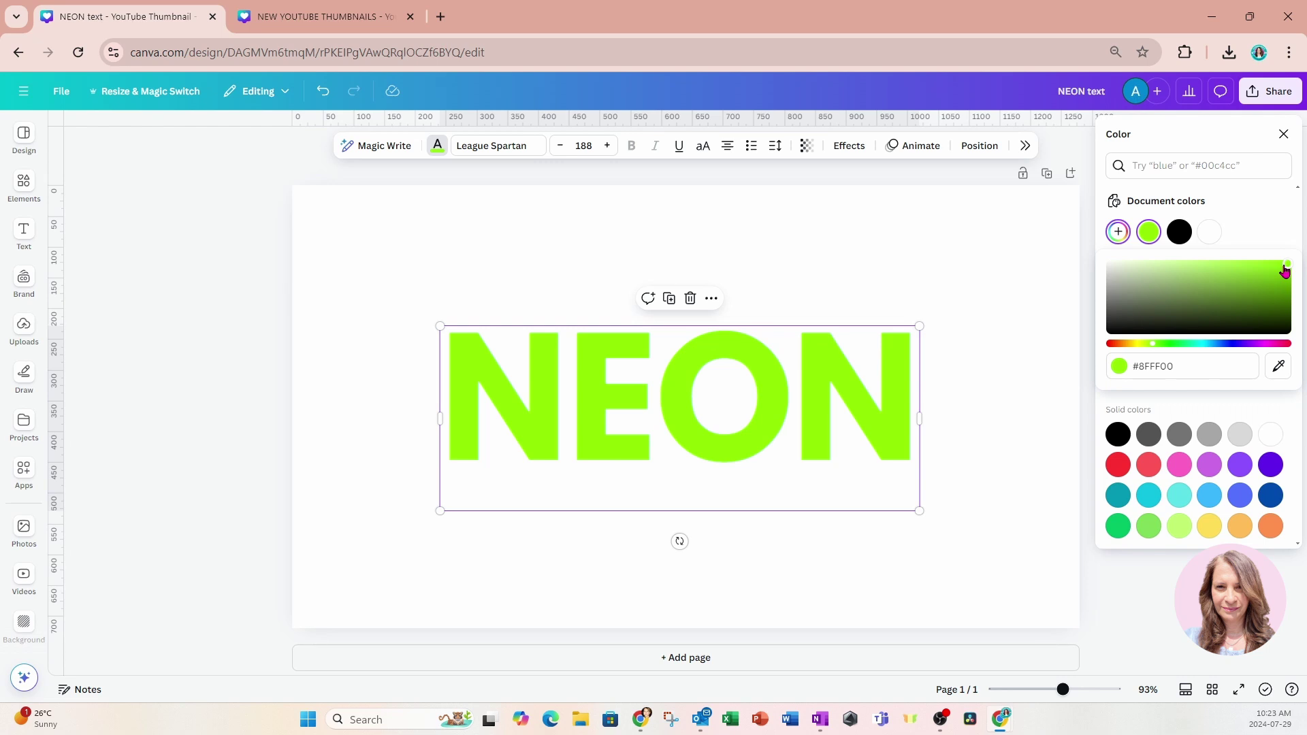
pyautogui.click(1011, 254)
pyautogui.click(893, 369)
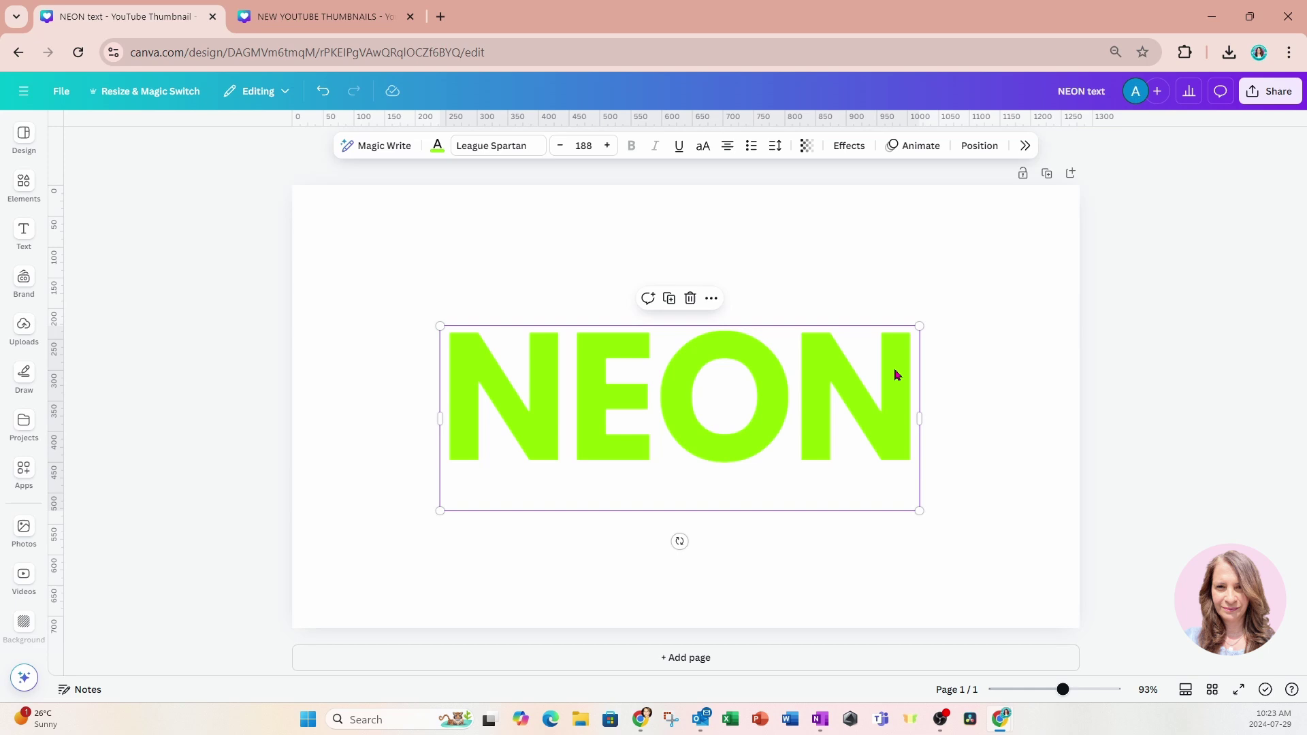
# Step: Apply the Neon text effect to NEON and set its intensity to 100
pyautogui.click(853, 153)
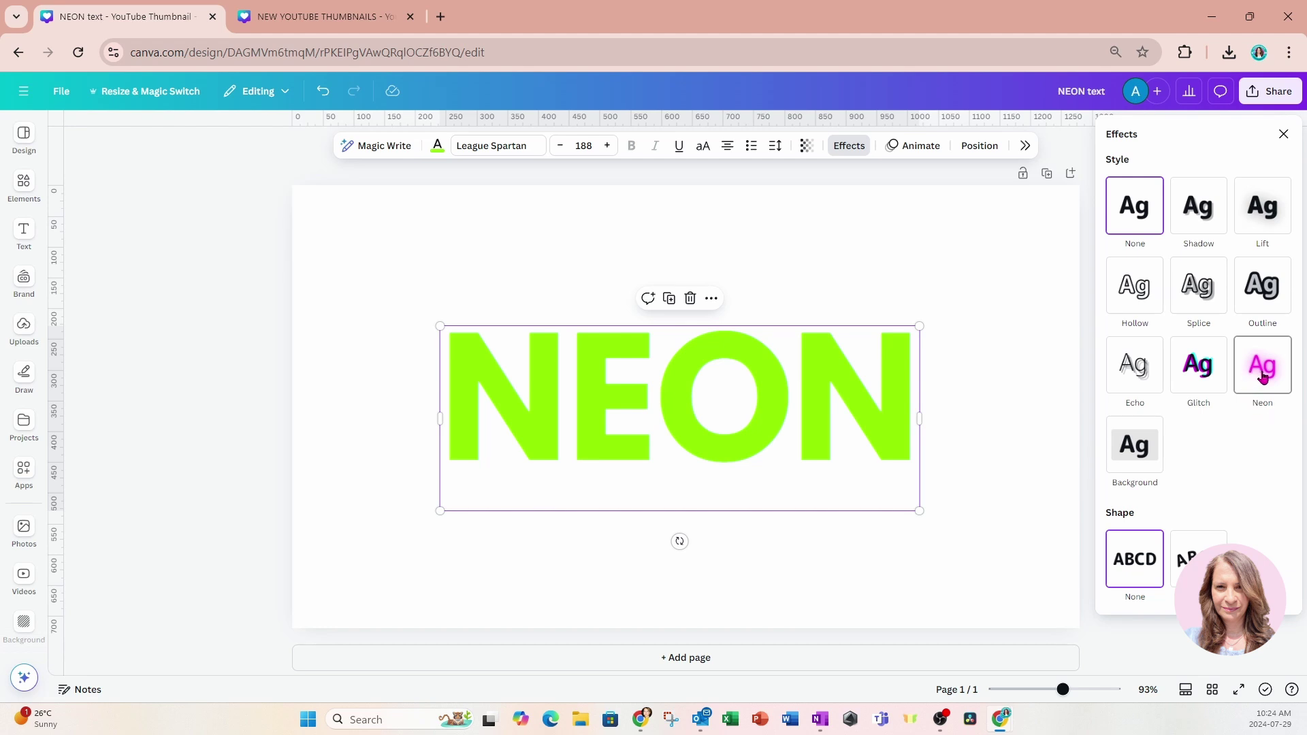
pyautogui.click(1262, 378)
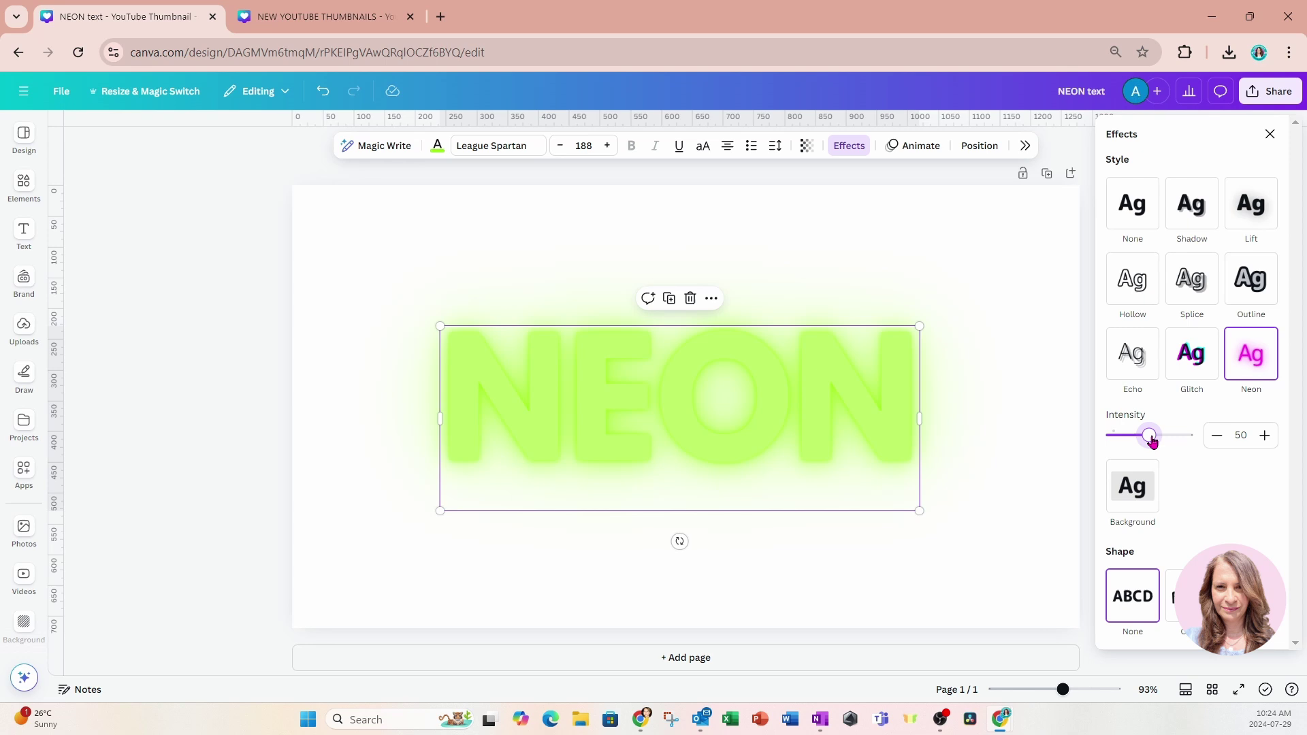
pyautogui.moveTo(1152, 441); pyautogui.dragTo(1102, 443)
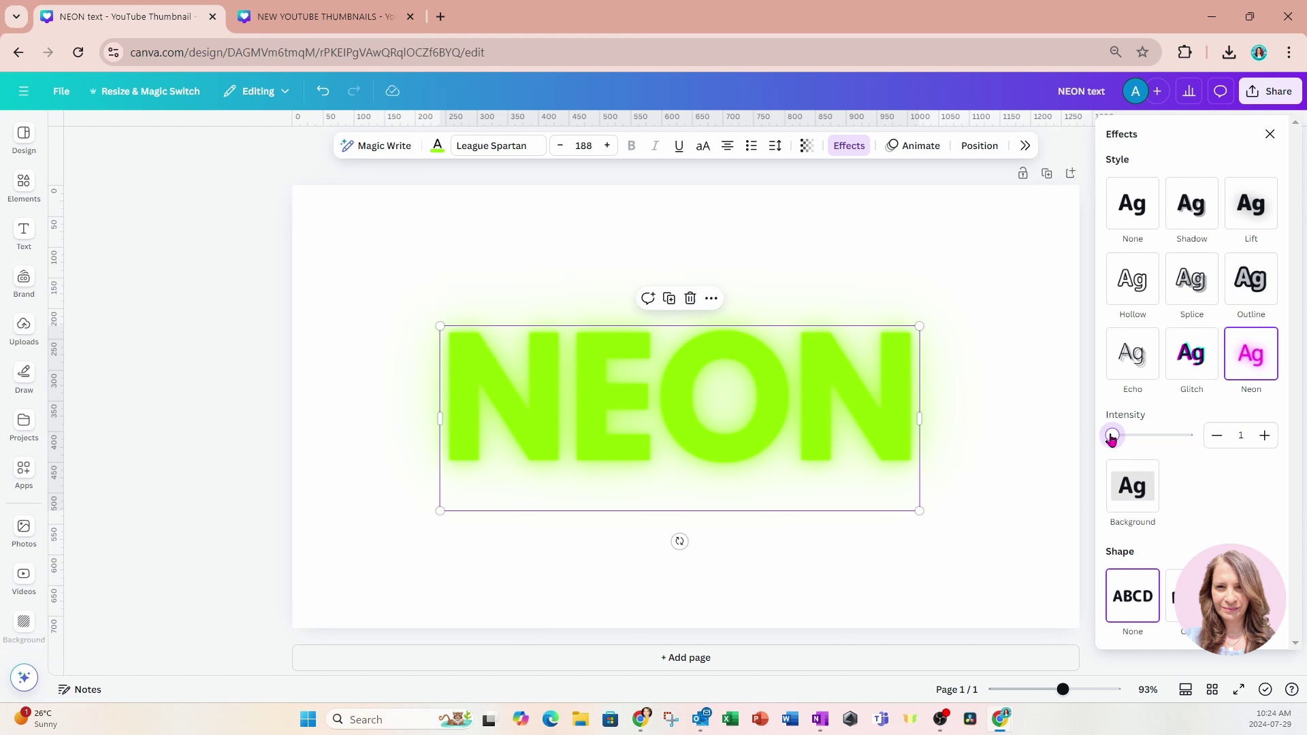
pyautogui.moveTo(1110, 439); pyautogui.dragTo(1187, 436)
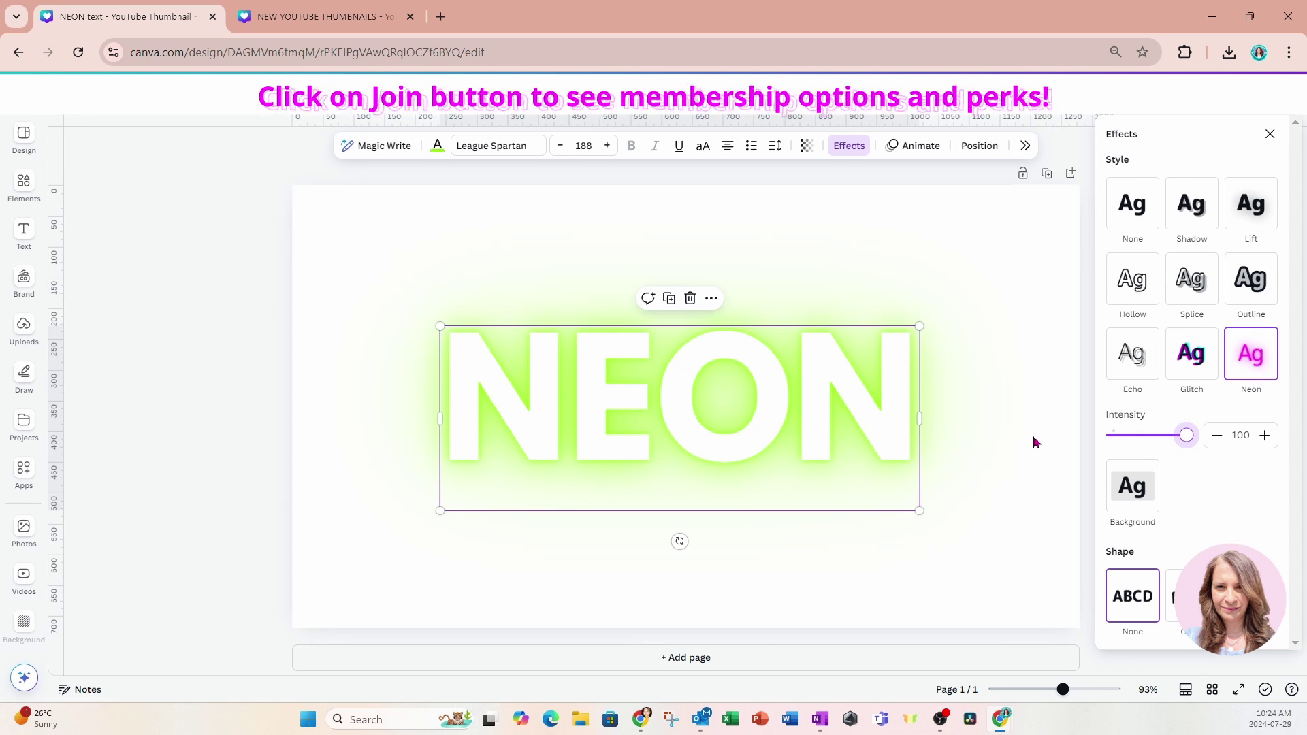
# Step: Make the page background black
pyautogui.click(528, 250)
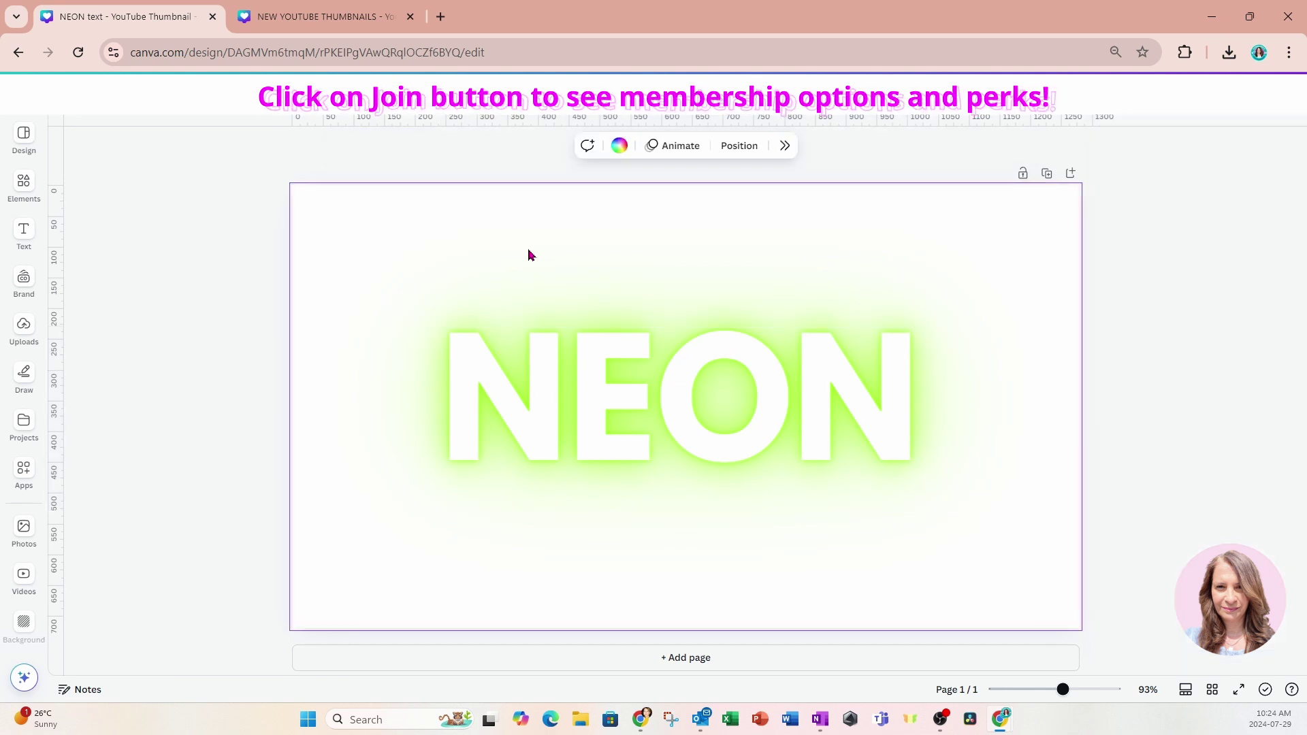
pyautogui.click(619, 145)
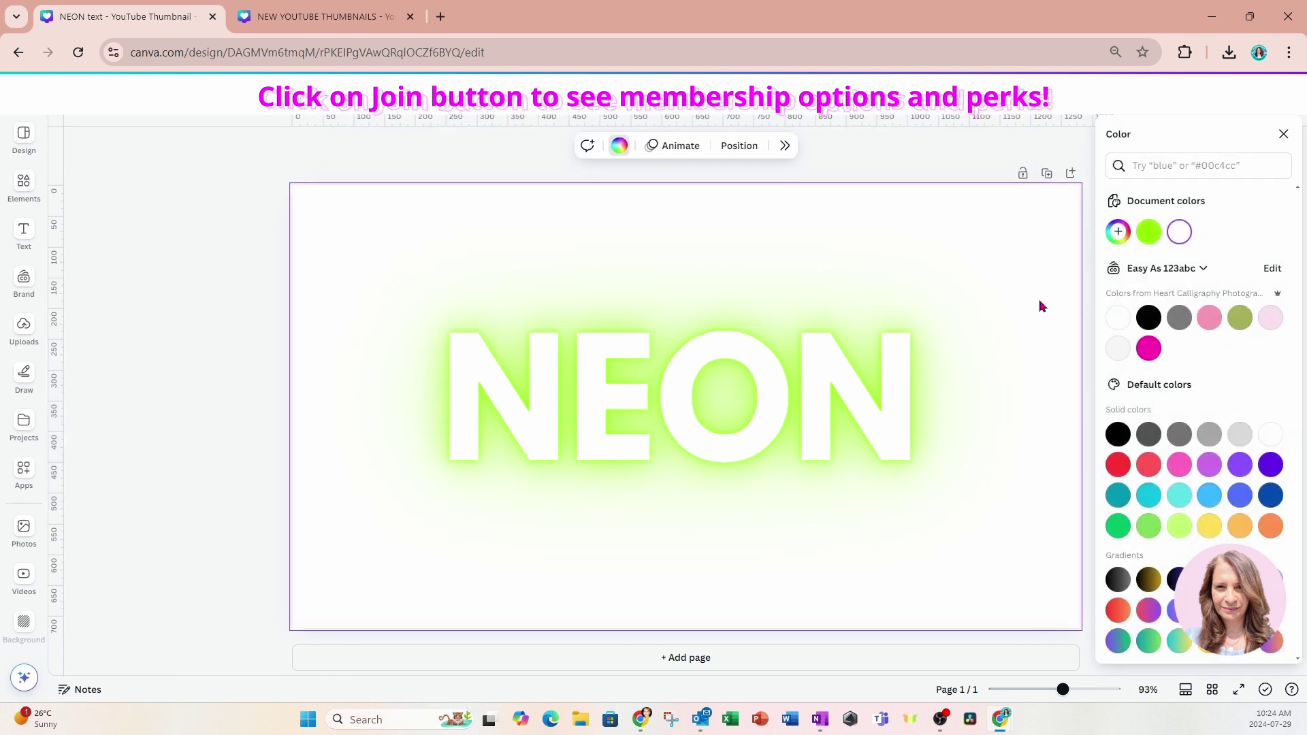
pyautogui.click(1149, 319)
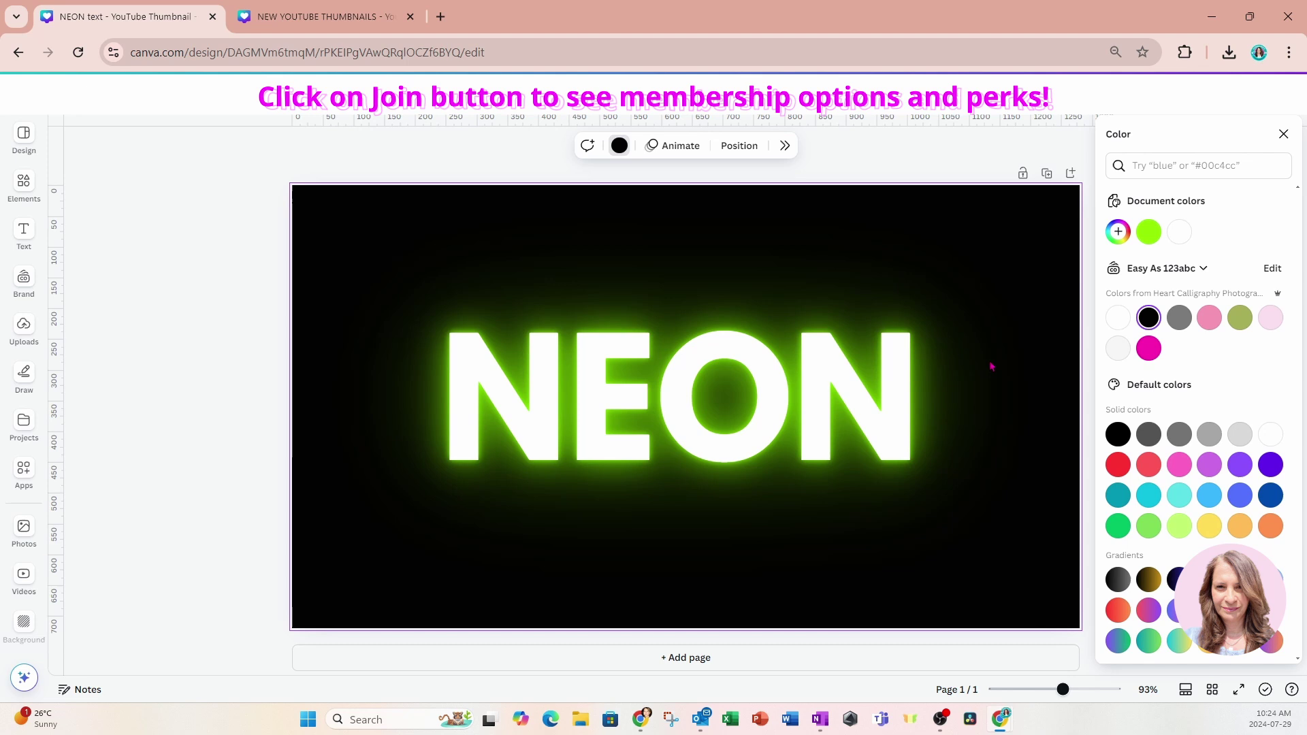
# Step: Lower the NEON text's Neon effect intensity to 1 for solid green letters
pyautogui.click(861, 391)
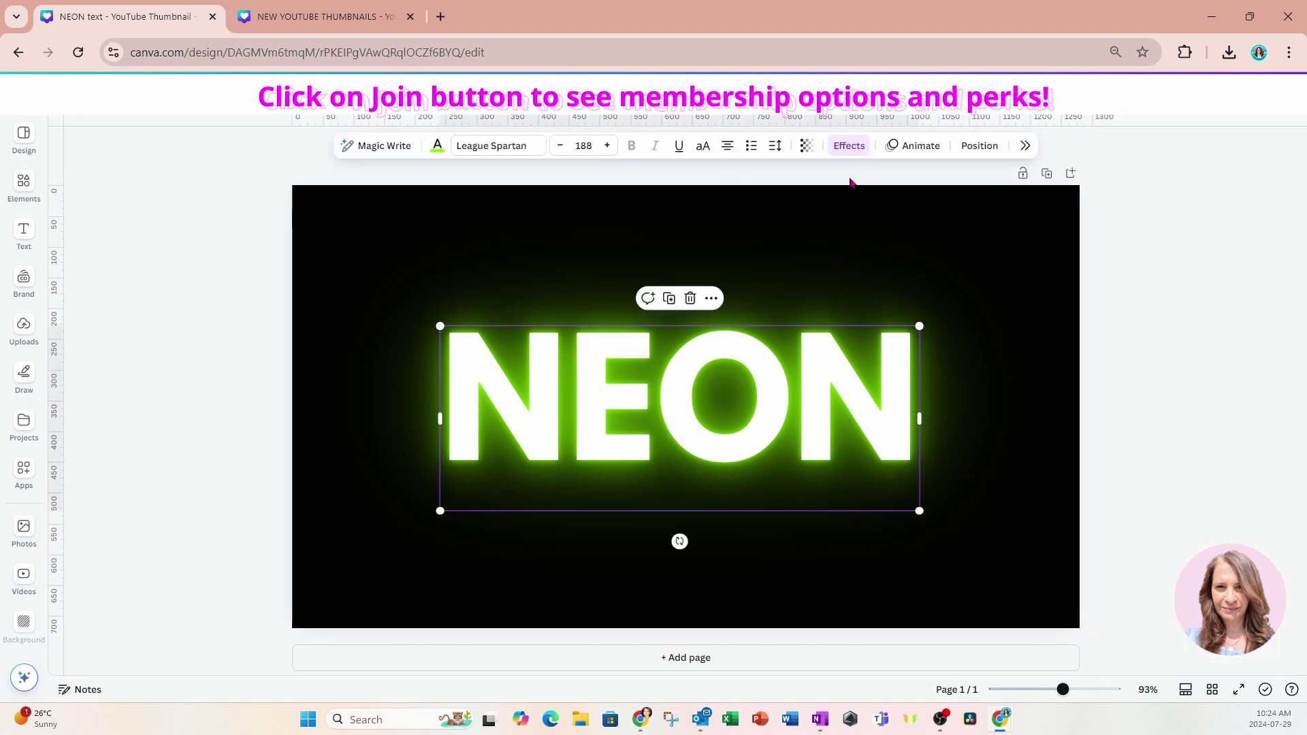
pyautogui.click(847, 149)
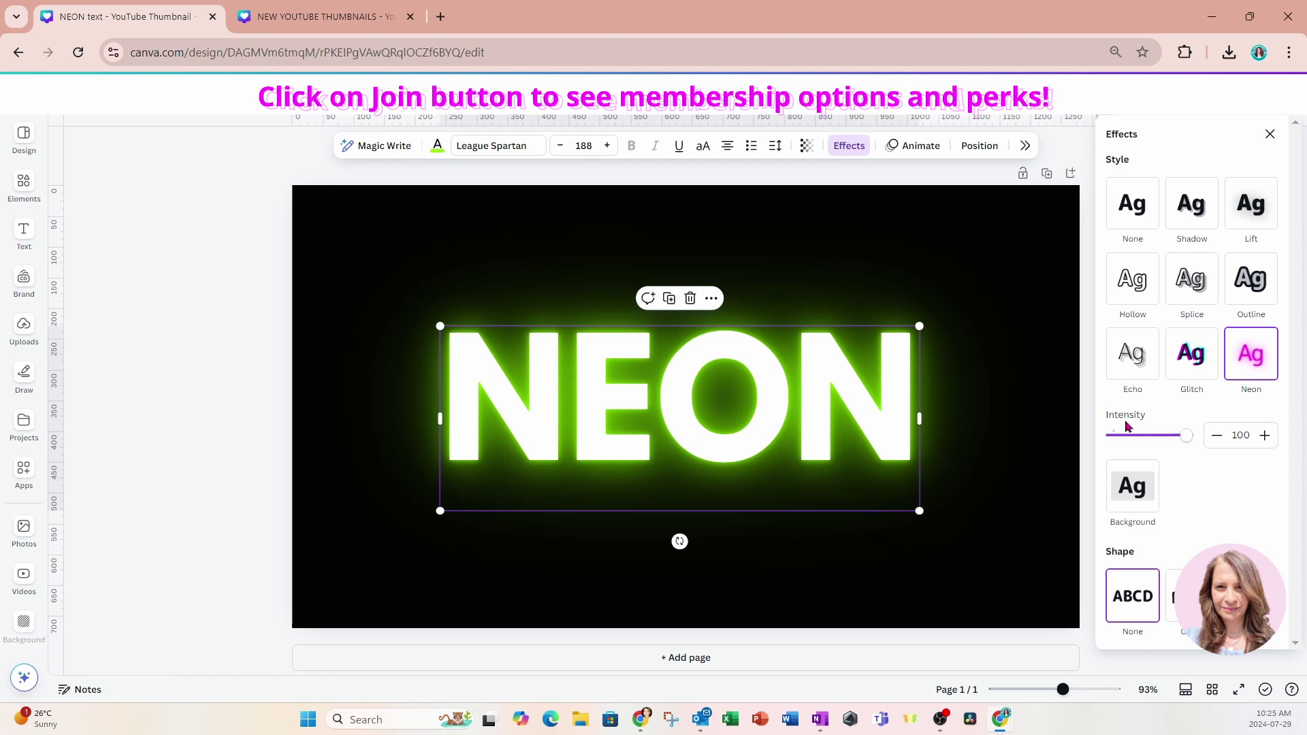
pyautogui.moveTo(1188, 437); pyautogui.dragTo(1097, 440)
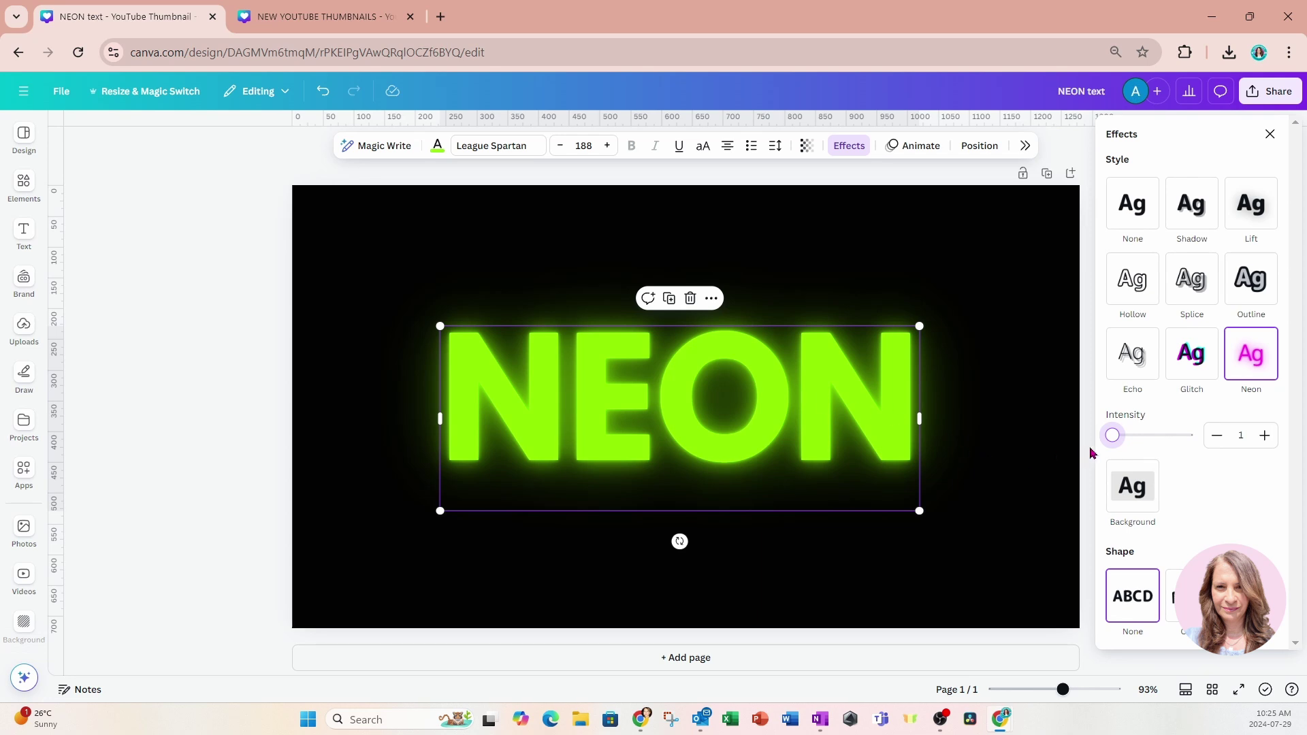
pyautogui.click(1114, 437)
pyautogui.moveTo(1113, 438); pyautogui.dragTo(1192, 446)
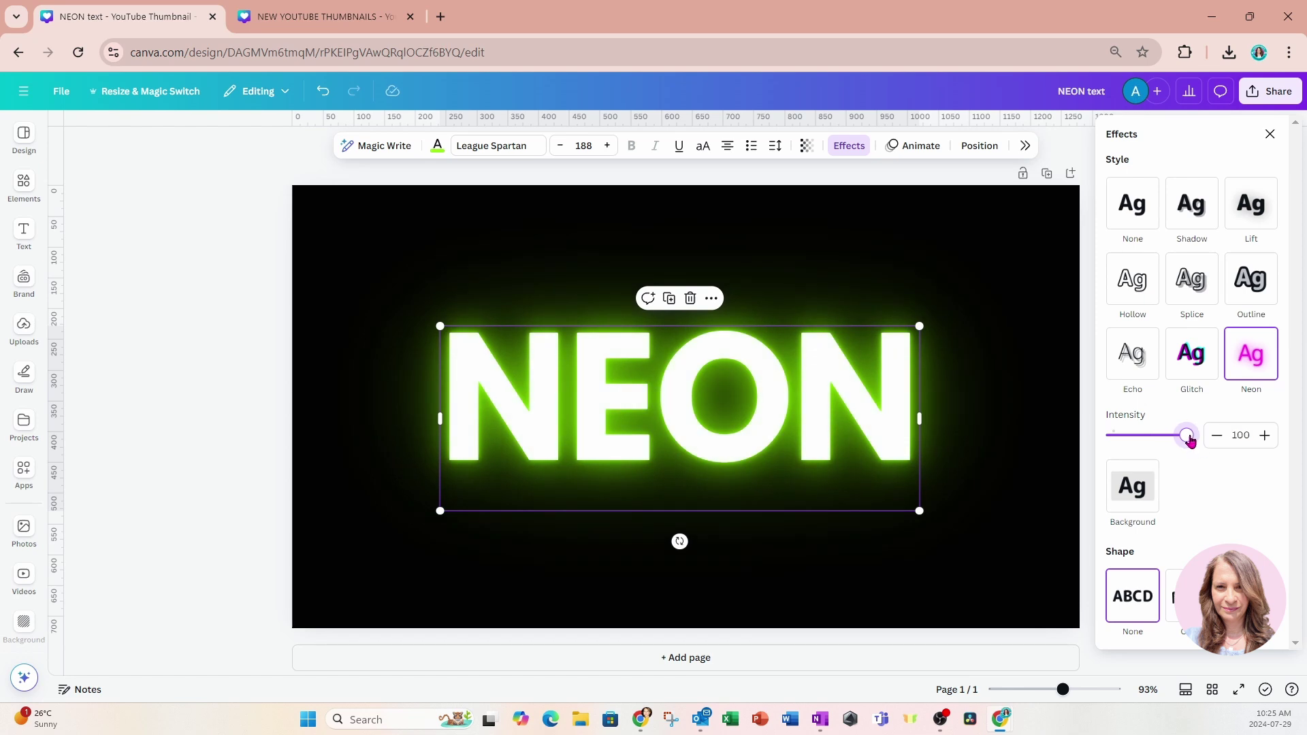
pyautogui.moveTo(1190, 442); pyautogui.dragTo(1101, 444)
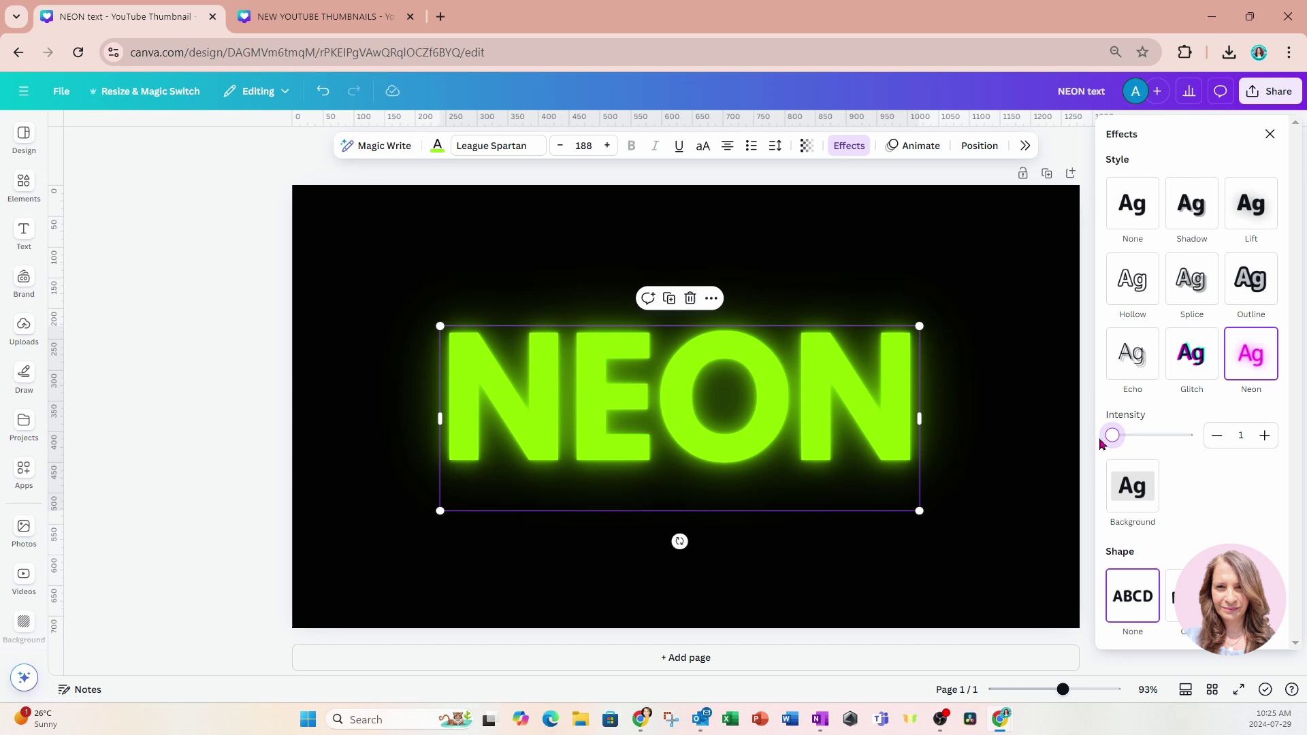